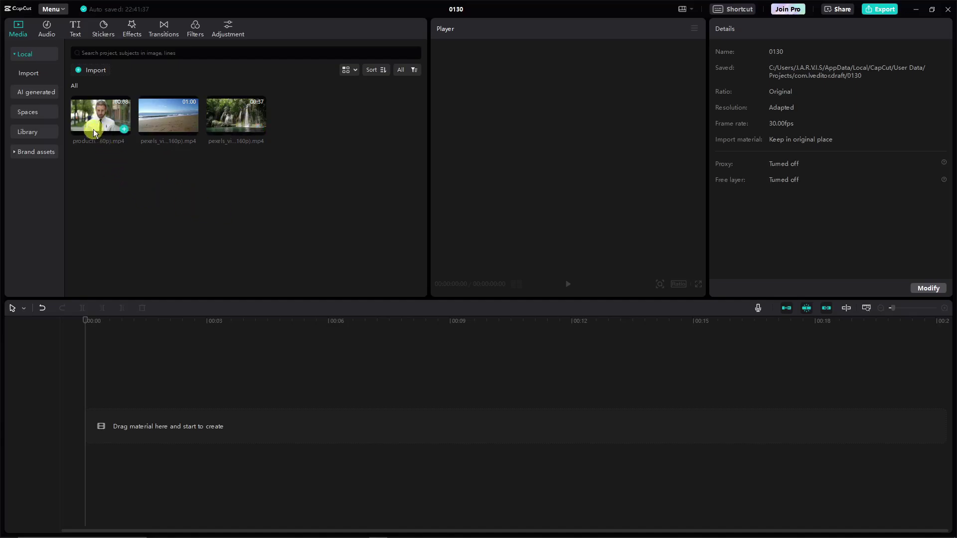
pyautogui.moveTo(94, 128); pyautogui.dragTo(94, 422)
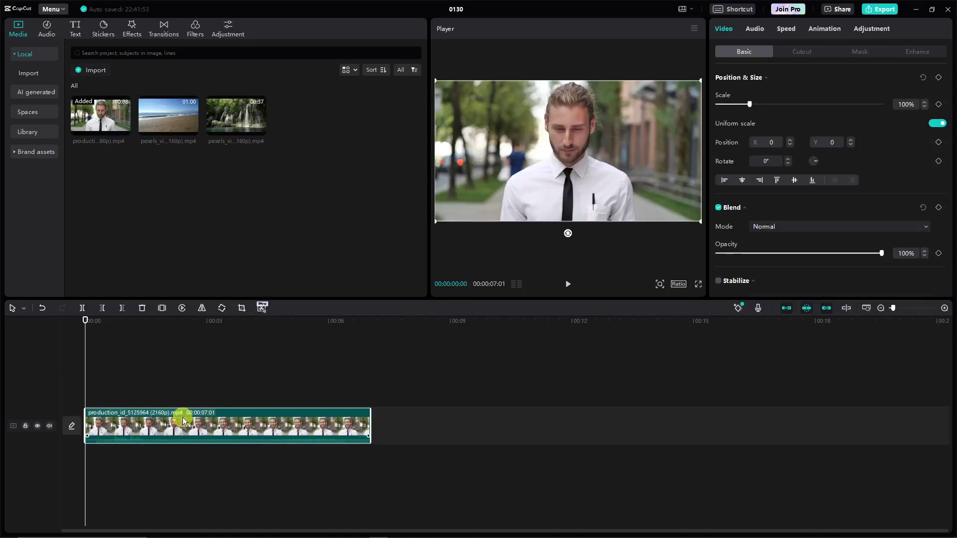
pyautogui.click(204, 447)
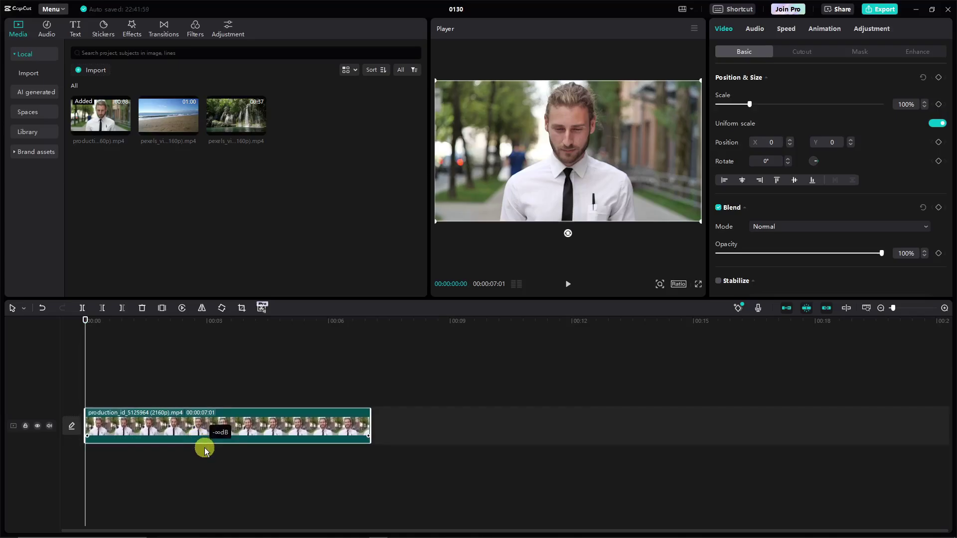
pyautogui.click(244, 418)
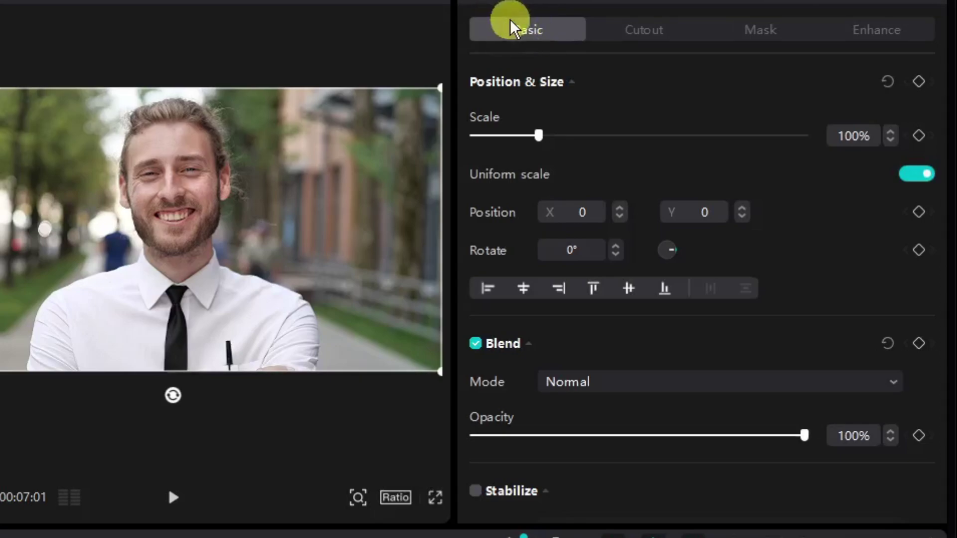
# - Remove the background of the man's clip with Auto cutout, with the playhead back at the start
pyautogui.click(645, 31)
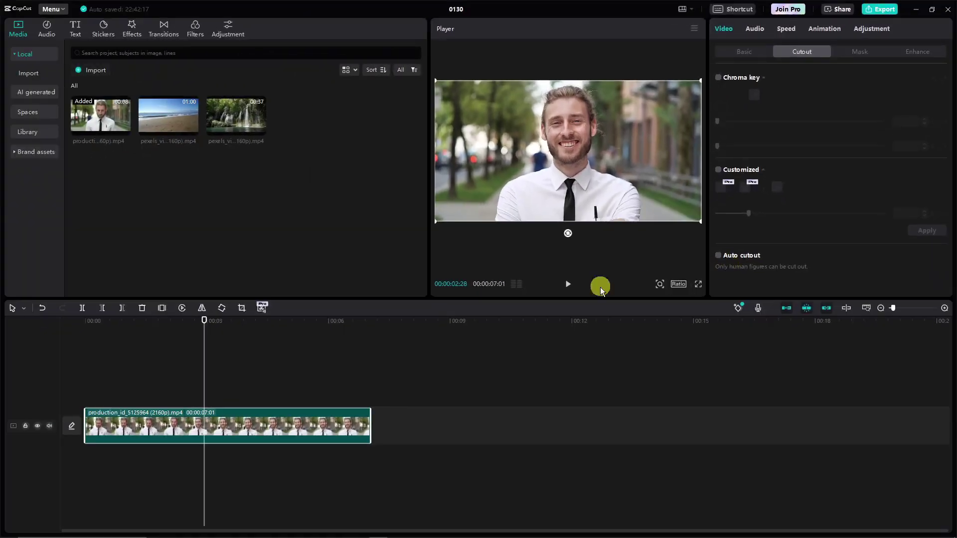
pyautogui.moveTo(199, 321); pyautogui.dragTo(38, 324)
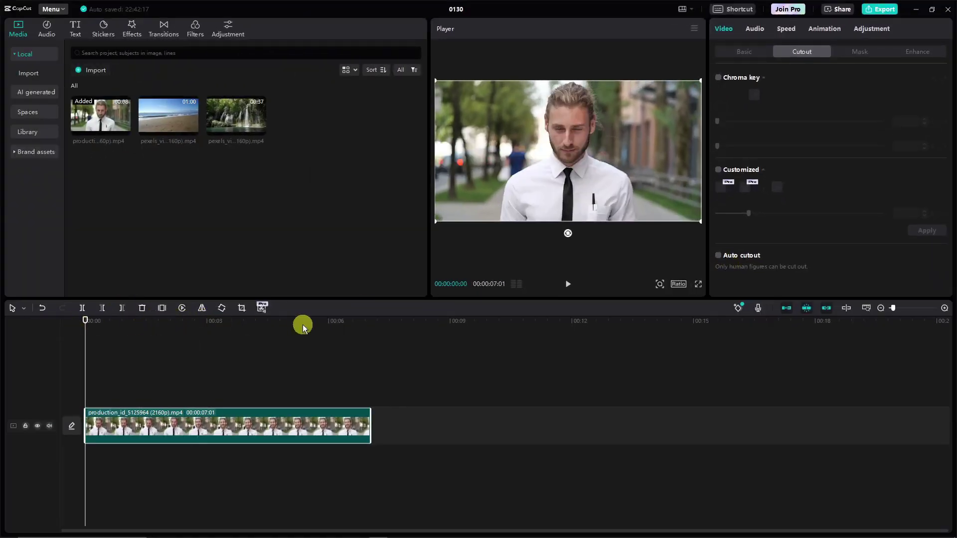
pyautogui.click(717, 257)
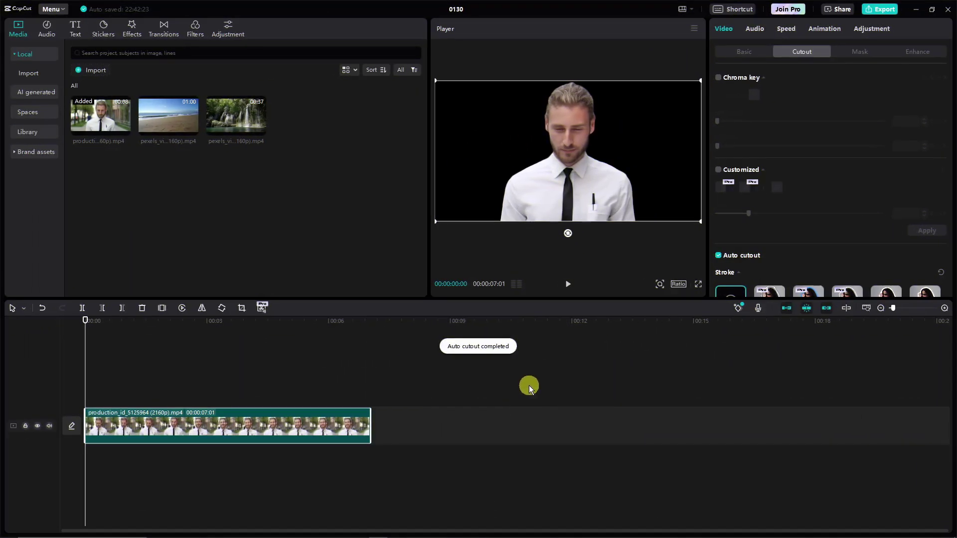
# - Scale the cut-out man to 69% and place him in the frame's lower right at X 597, Y -316
pyautogui.moveTo(589, 169); pyautogui.dragTo(563, 166)
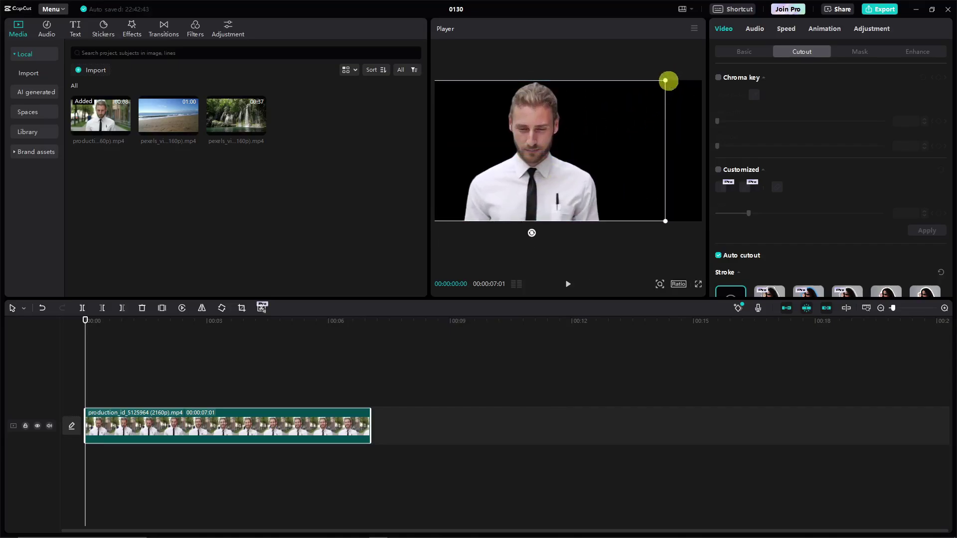
pyautogui.moveTo(666, 80); pyautogui.dragTo(539, 162)
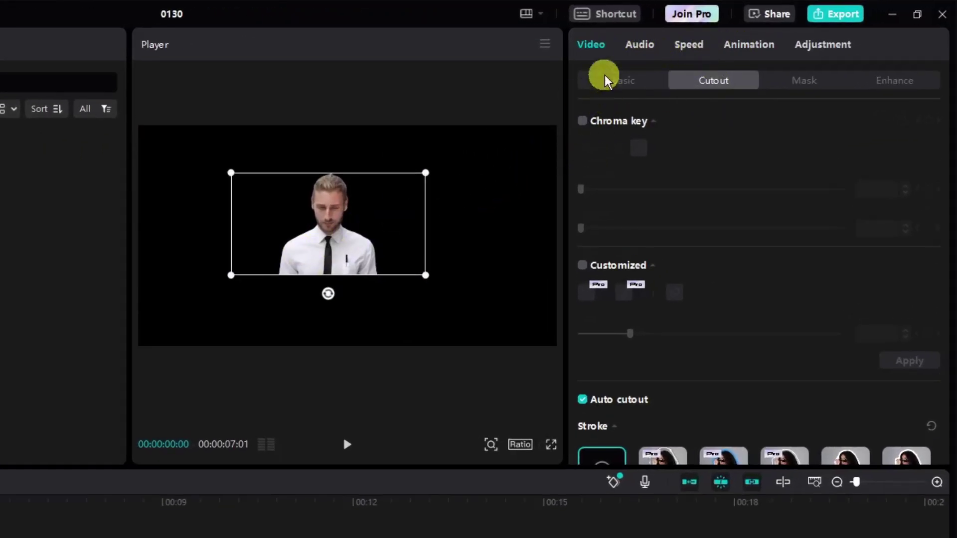
pyautogui.click(623, 81)
pyautogui.moveTo(605, 162); pyautogui.dragTo(620, 163)
pyautogui.moveTo(320, 220); pyautogui.dragTo(295, 231)
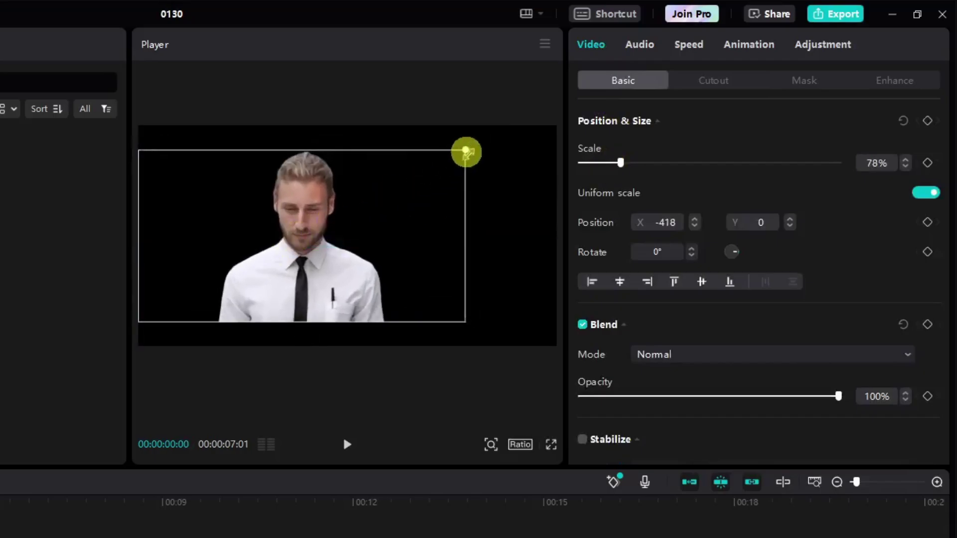
pyautogui.moveTo(469, 147); pyautogui.dragTo(445, 154)
pyautogui.moveTo(301, 235); pyautogui.dragTo(408, 251)
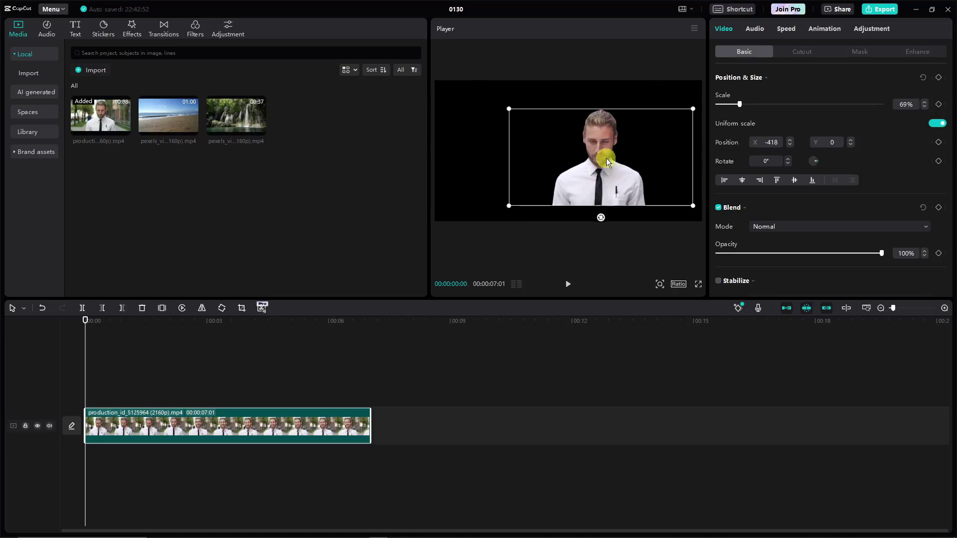
pyautogui.moveTo(606, 158); pyautogui.dragTo(611, 173)
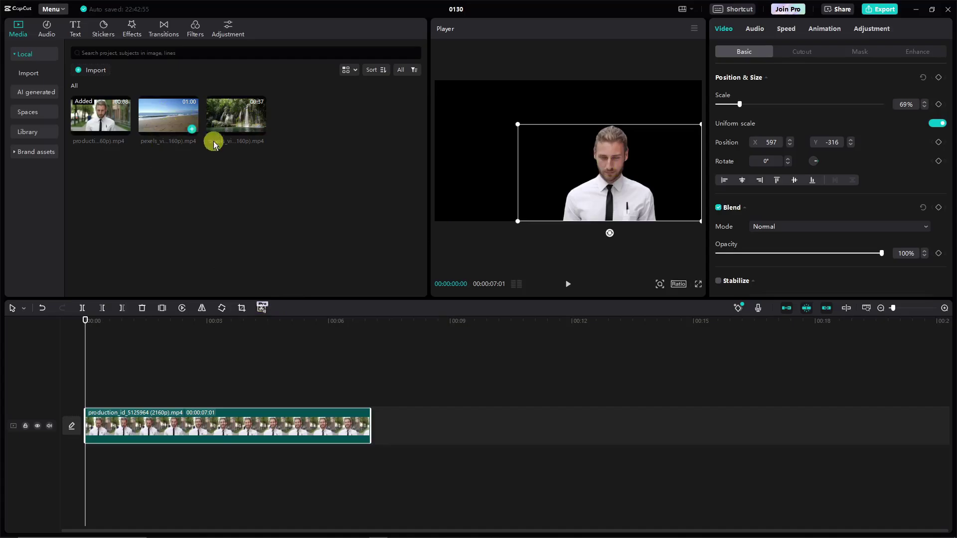
pyautogui.moveTo(166, 126); pyautogui.dragTo(172, 123)
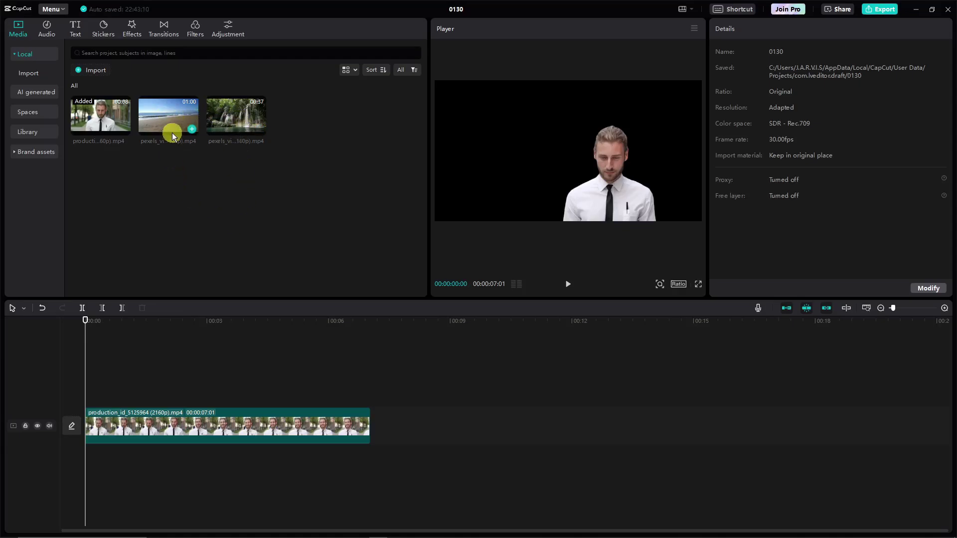
pyautogui.moveTo(176, 322); pyautogui.dragTo(88, 404)
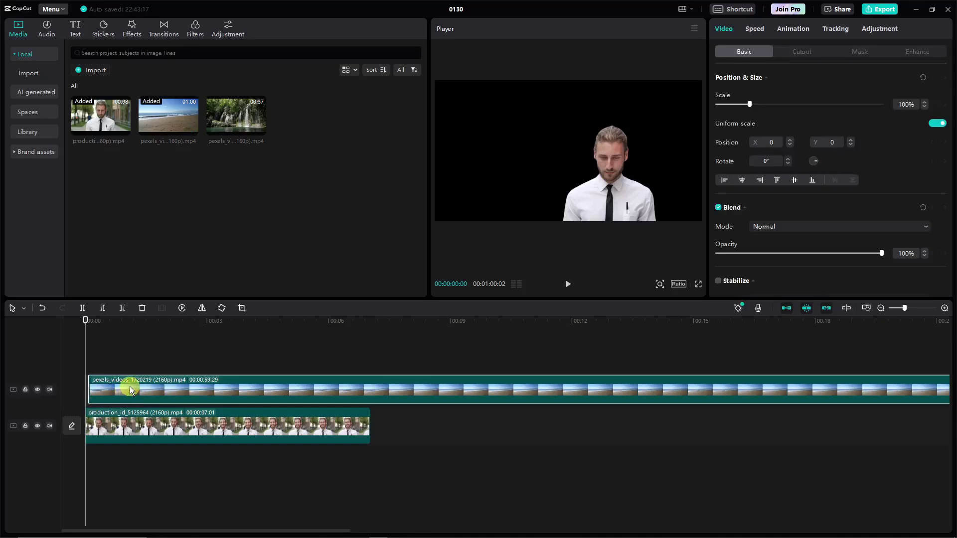
pyautogui.moveTo(130, 386); pyautogui.dragTo(130, 386)
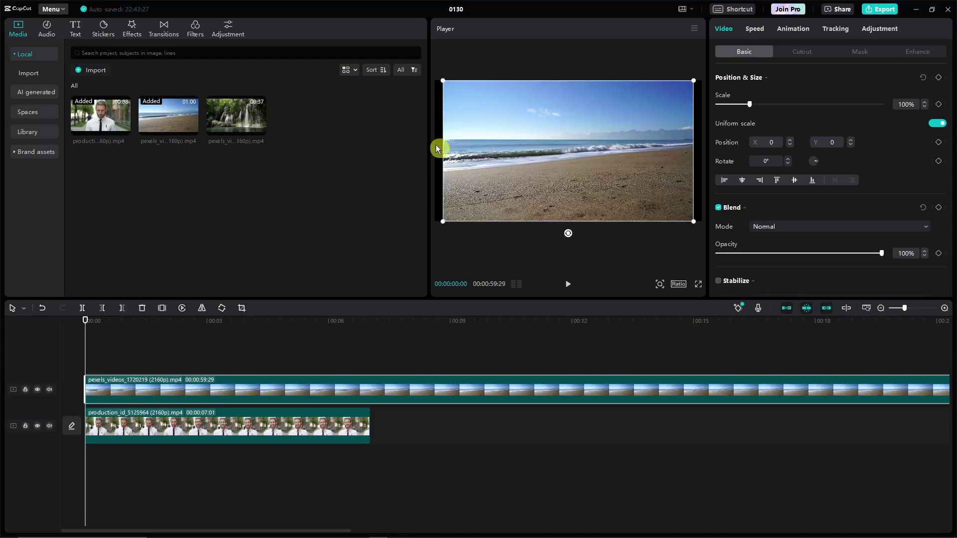
# - Enlarge the beach clip to 113% at X -111, Y 0 so it fills the whole frame
pyautogui.moveTo(438, 78); pyautogui.dragTo(431, 80)
pyautogui.moveTo(604, 139); pyautogui.dragTo(596, 139)
pyautogui.moveTo(684, 220); pyautogui.dragTo(707, 229)
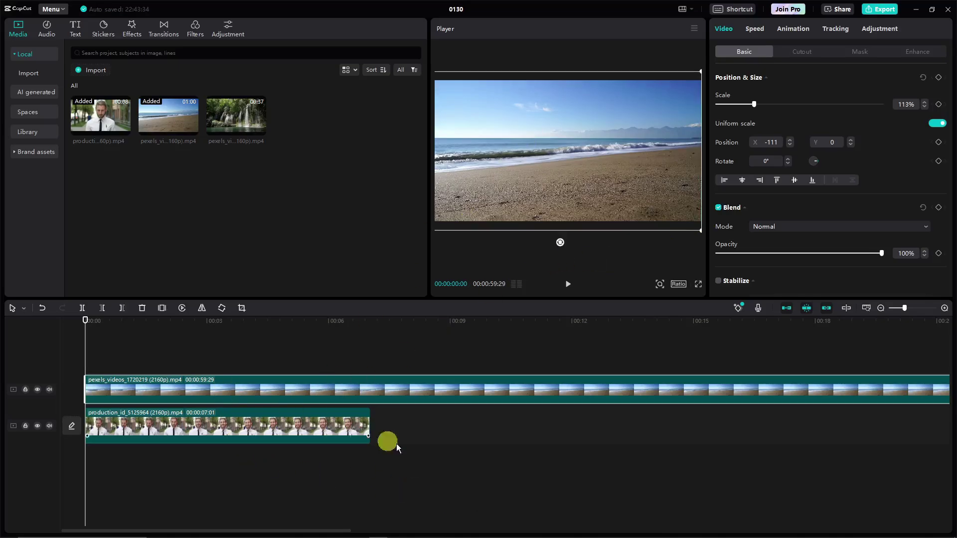
# - Stack the man's clip on the track above the beach clip, with both clips starting at zero
pyautogui.click(421, 449)
pyautogui.click(222, 395)
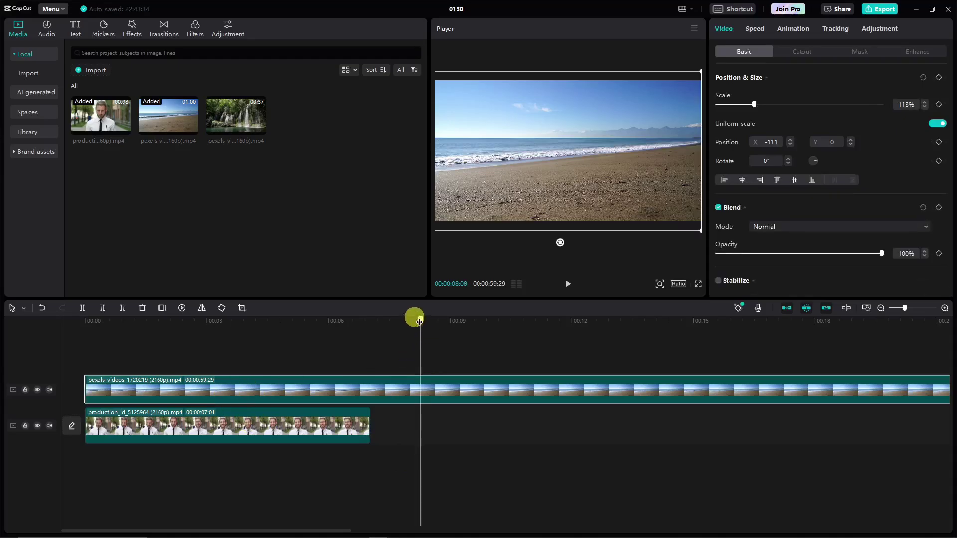
pyautogui.moveTo(414, 318); pyautogui.dragTo(85, 320)
pyautogui.moveTo(157, 386); pyautogui.dragTo(139, 359)
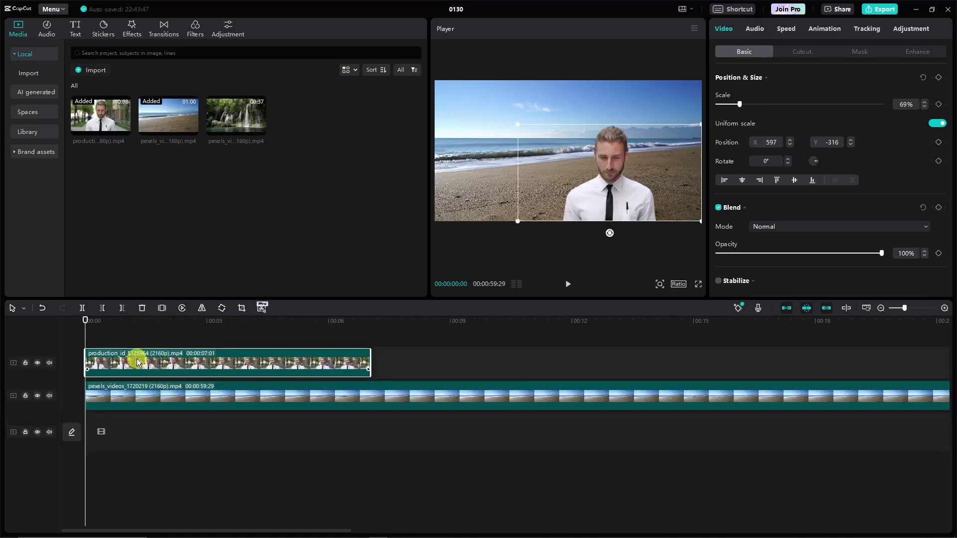
# - Enlarge the cut-out man to 96% and centre him over the beach at X 0, Y -38
pyautogui.moveTo(599, 190); pyautogui.dragTo(569, 167)
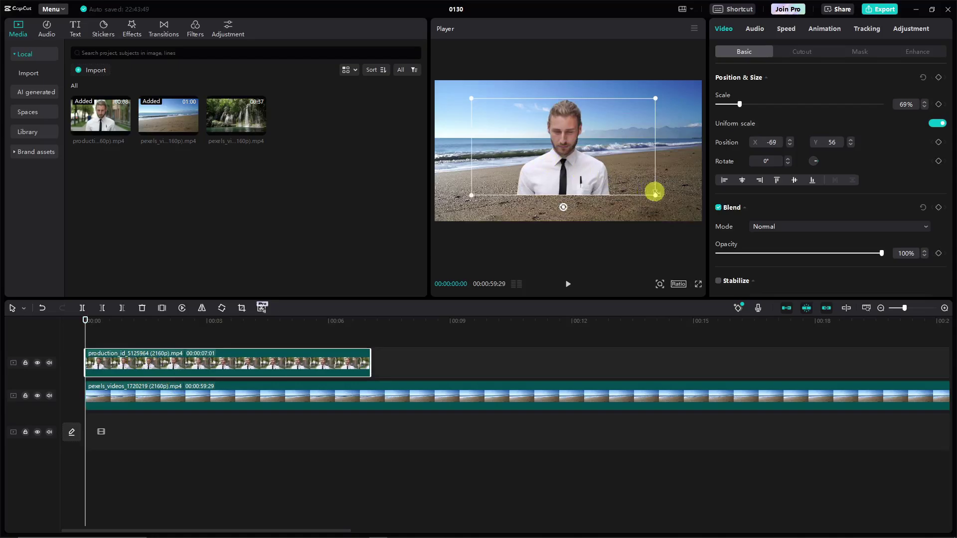
pyautogui.moveTo(654, 192); pyautogui.dragTo(687, 220)
pyautogui.moveTo(552, 158); pyautogui.dragTo(560, 166)
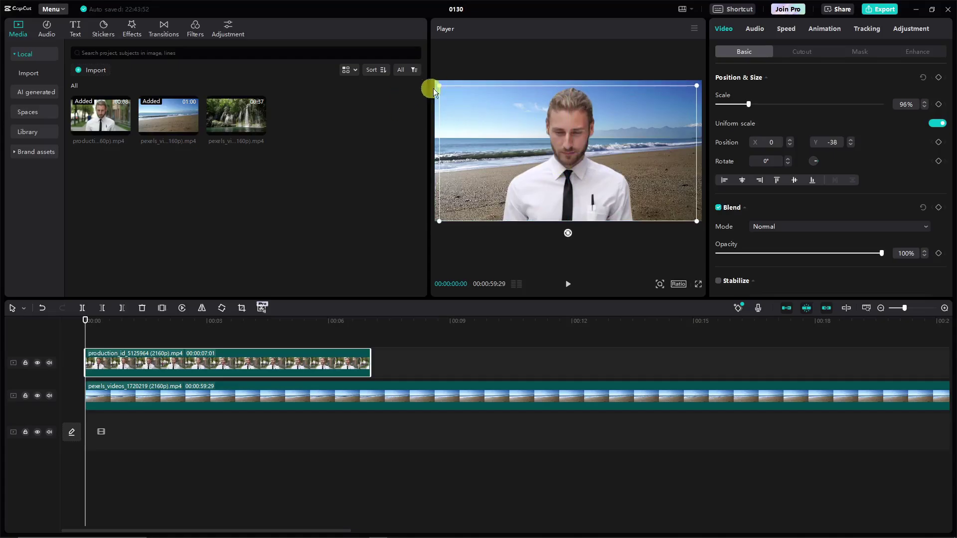
# - Shrink the cut-out man to 61% and place him in the frame's lower-right corner at X 1297, Y -398
pyautogui.moveTo(439, 88); pyautogui.dragTo(644, 183)
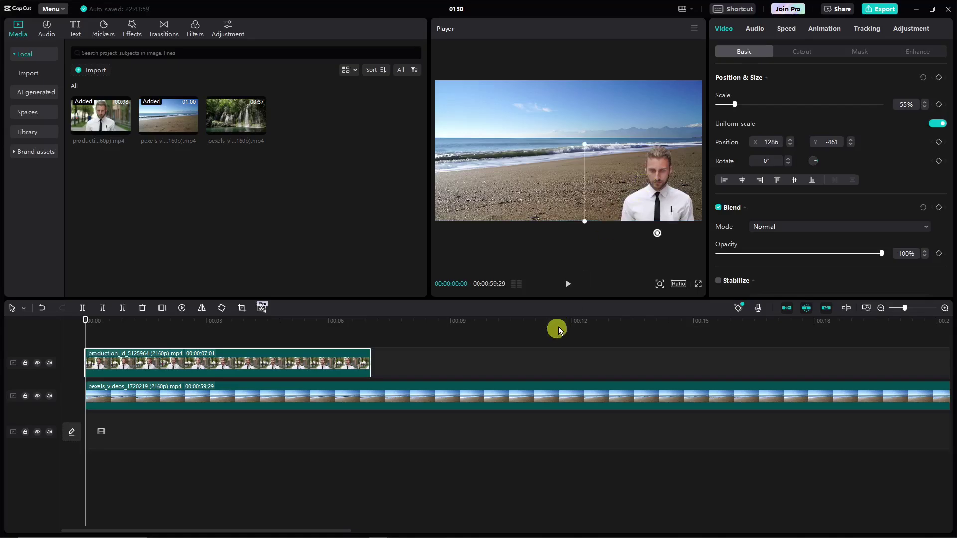
pyautogui.moveTo(578, 140); pyautogui.dragTo(573, 138)
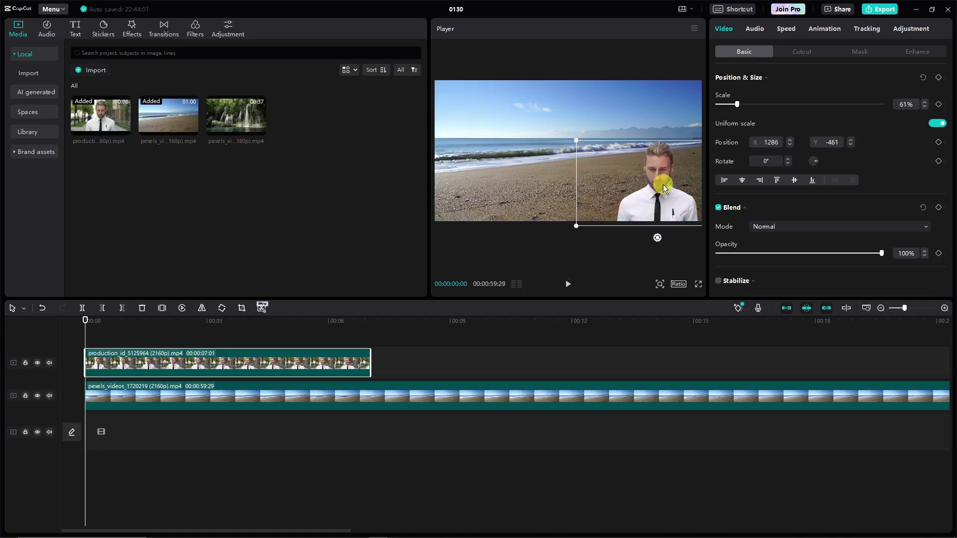
pyautogui.moveTo(663, 185); pyautogui.dragTo(664, 178)
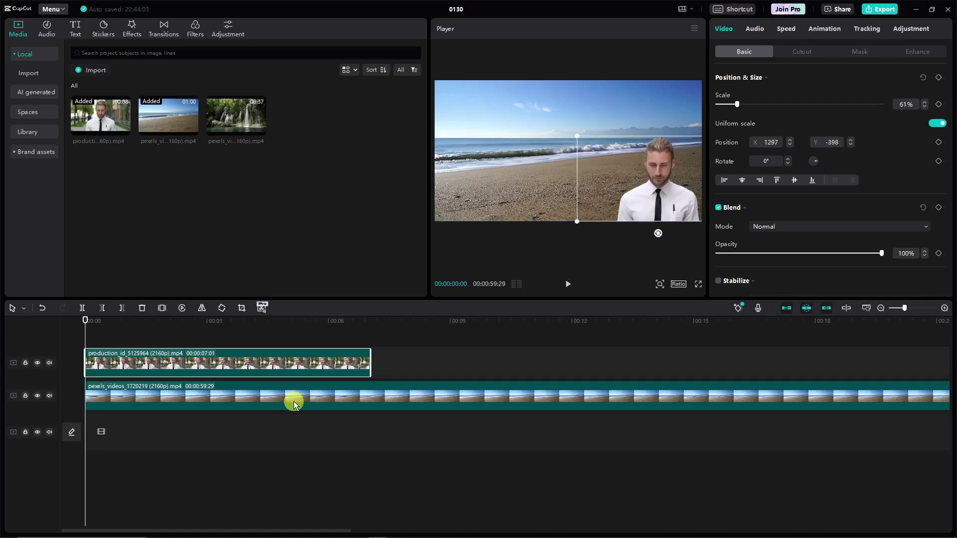
# - Split the beach clip at 00:00:07:01, where the man's clip ends, and delete the remaining part
pyautogui.click(294, 420)
pyautogui.moveTo(306, 322); pyautogui.dragTo(370, 331)
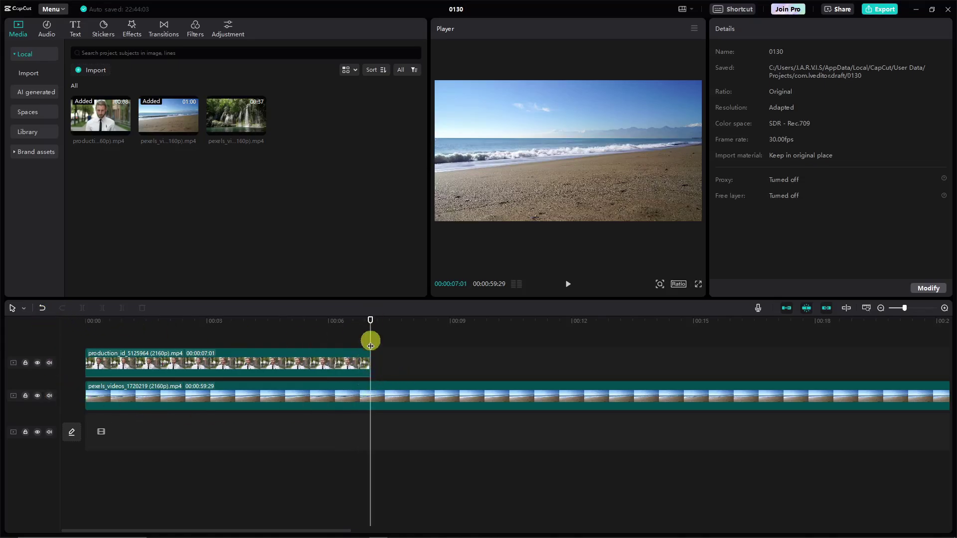
pyautogui.click(371, 392)
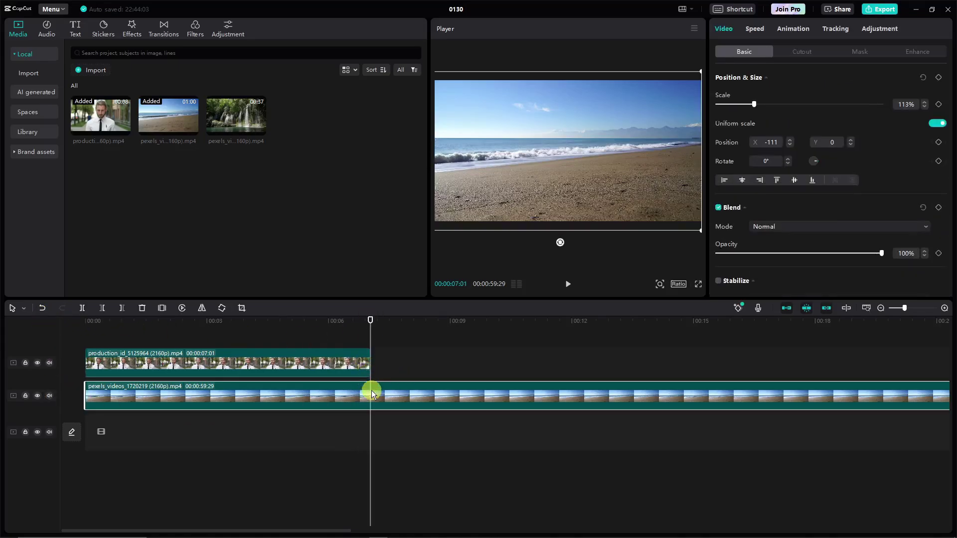
pyautogui.click(81, 308)
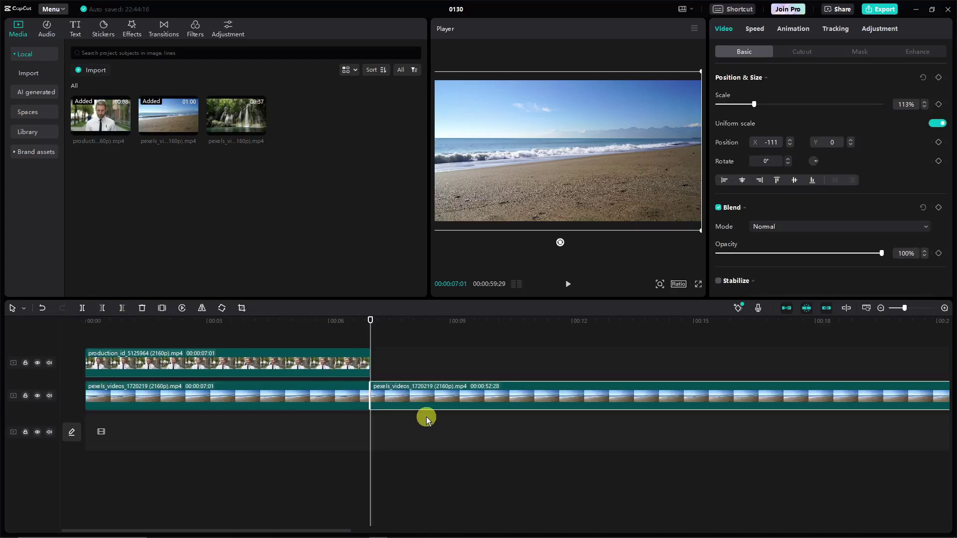
pyautogui.press('Delete')
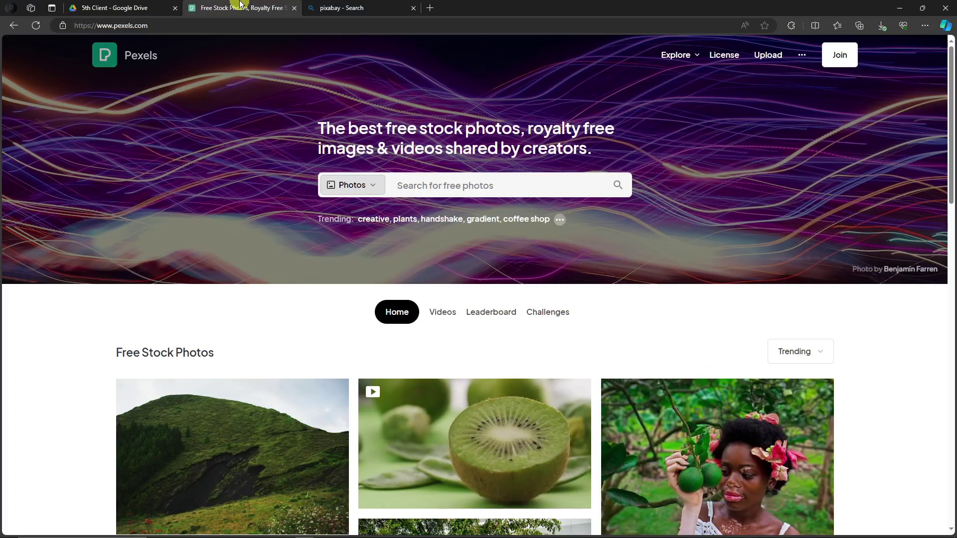
# - Switch to the Pexels website in the browser and examine its free stock photos and the search's media types
pyautogui.scroll(-8, 163, 219)
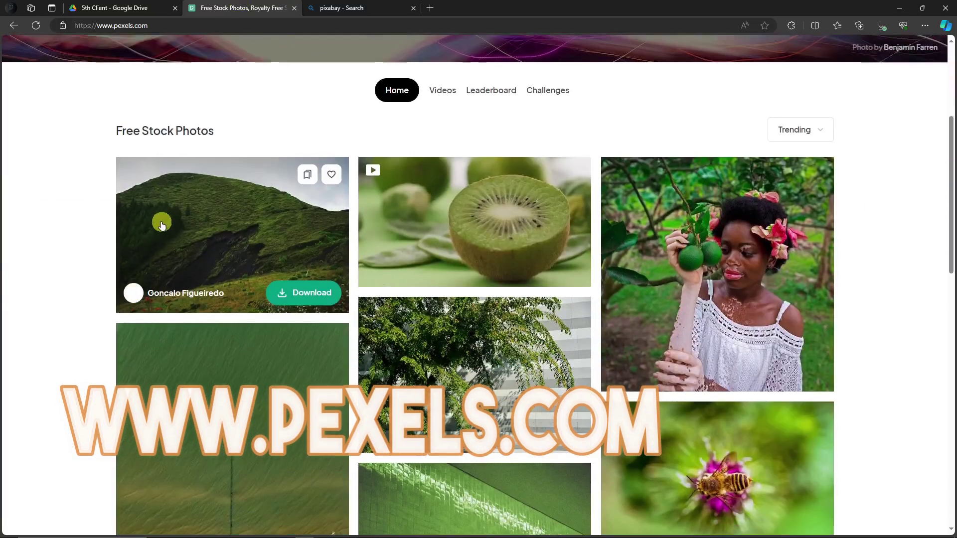
pyautogui.scroll(10, 168, 220)
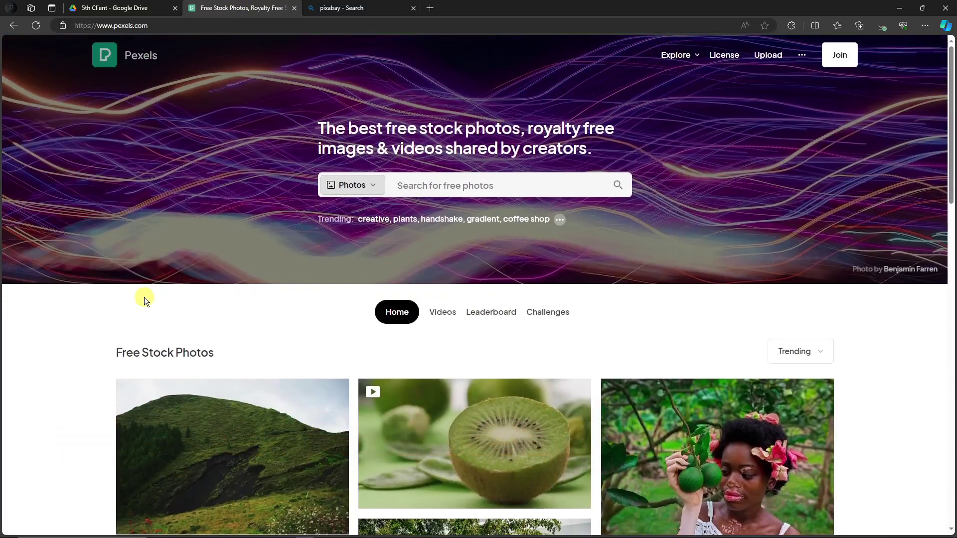
pyautogui.scroll(-4, 74, 303)
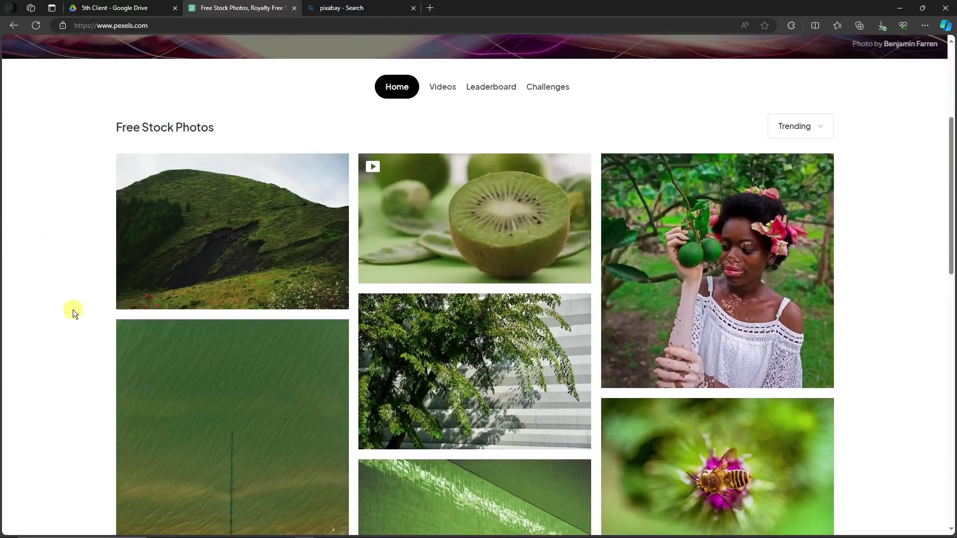
pyautogui.scroll(4, 76, 311)
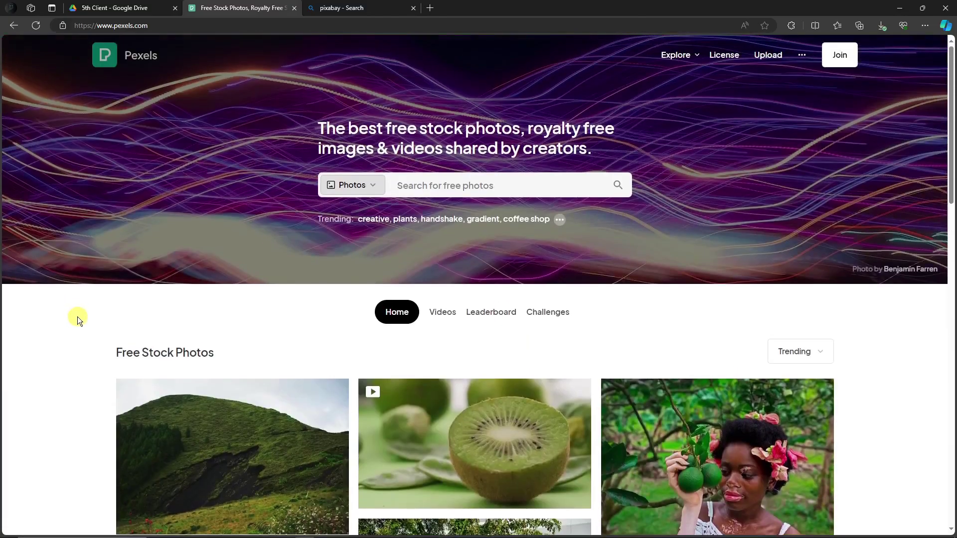
pyautogui.click(369, 187)
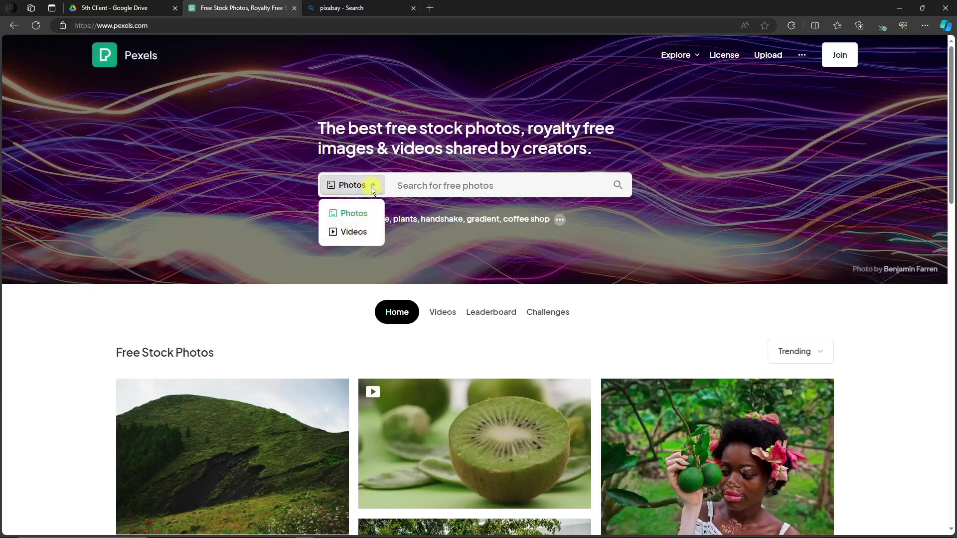
pyautogui.scroll(-6, 87, 346)
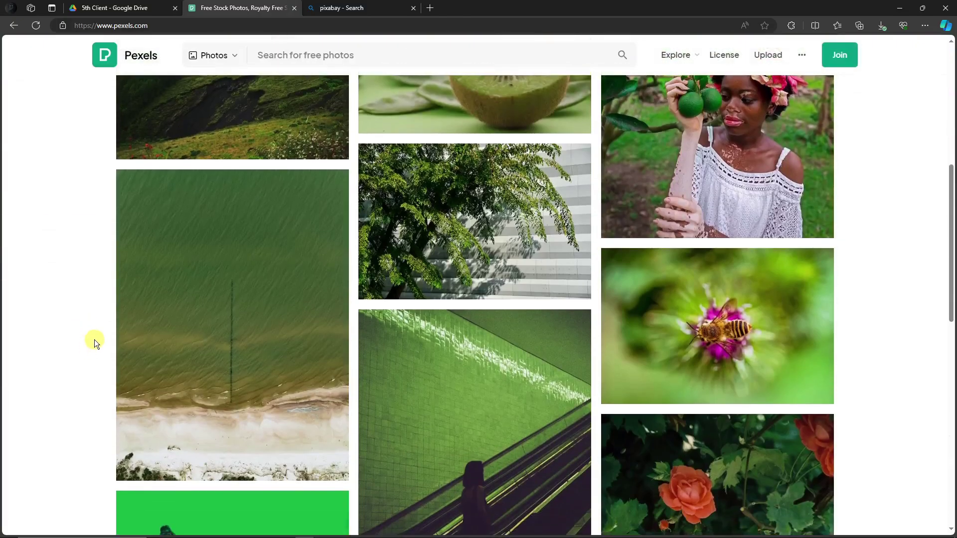
# - Open the Pixabay website and examine its search categories and the royalty-free media on its home page
pyautogui.click(365, 5)
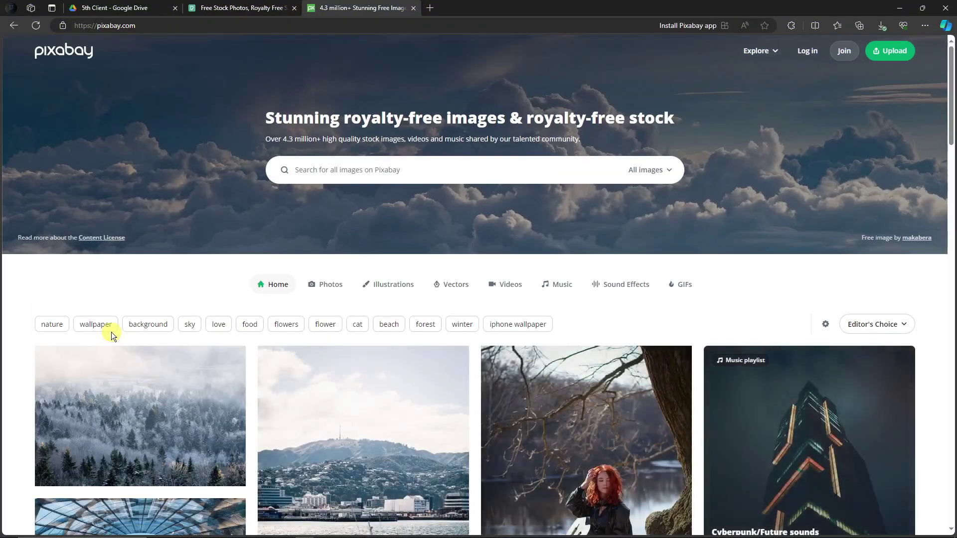
pyautogui.click(666, 170)
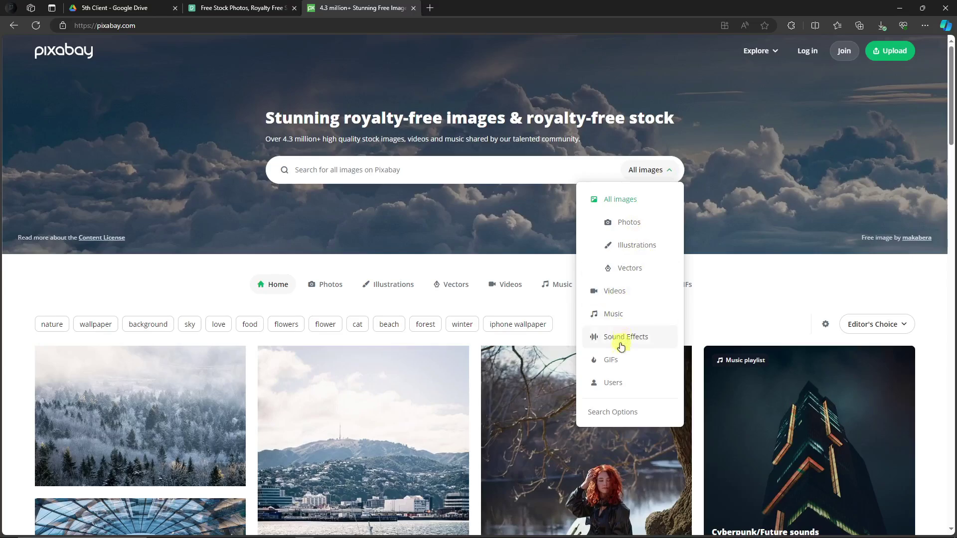
pyautogui.click(640, 169)
pyautogui.scroll(-5, 443, 312)
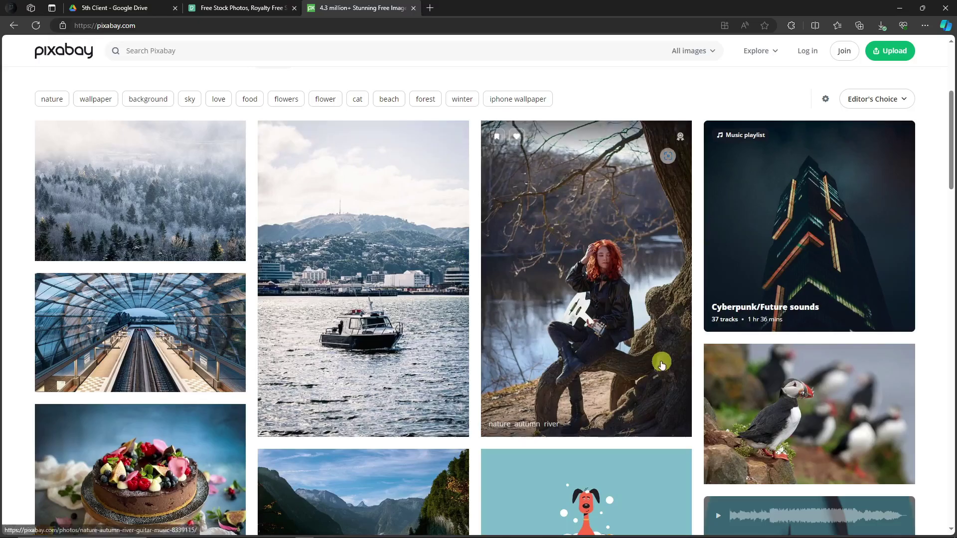
pyautogui.scroll(4, 661, 365)
pyautogui.scroll(-8, 661, 365)
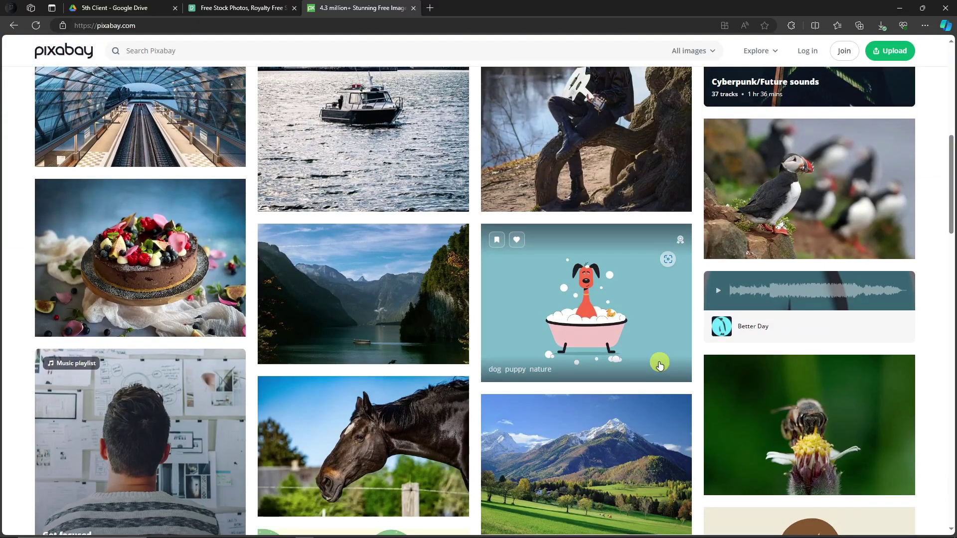
pyautogui.scroll(8, 660, 365)
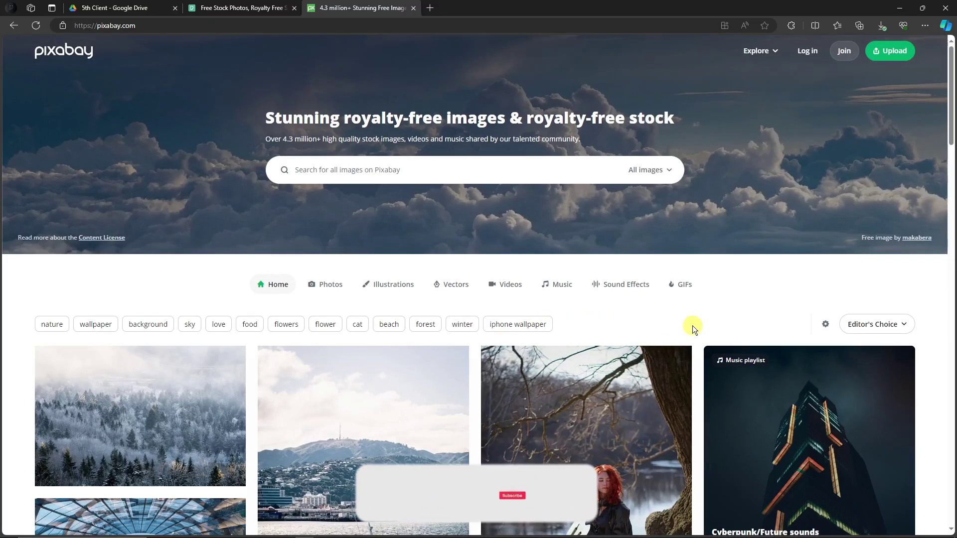
pyautogui.scroll(-4, 692, 324)
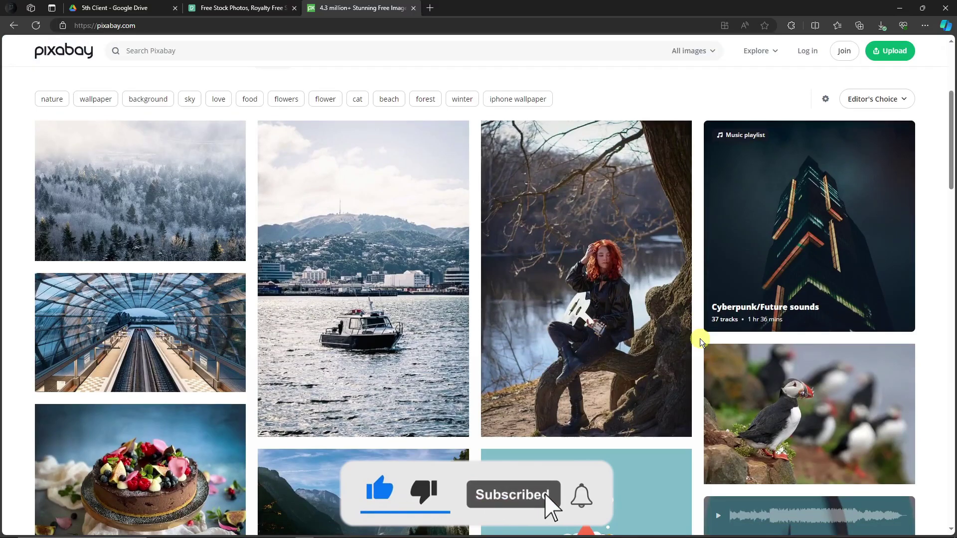
pyautogui.scroll(-12, 698, 339)
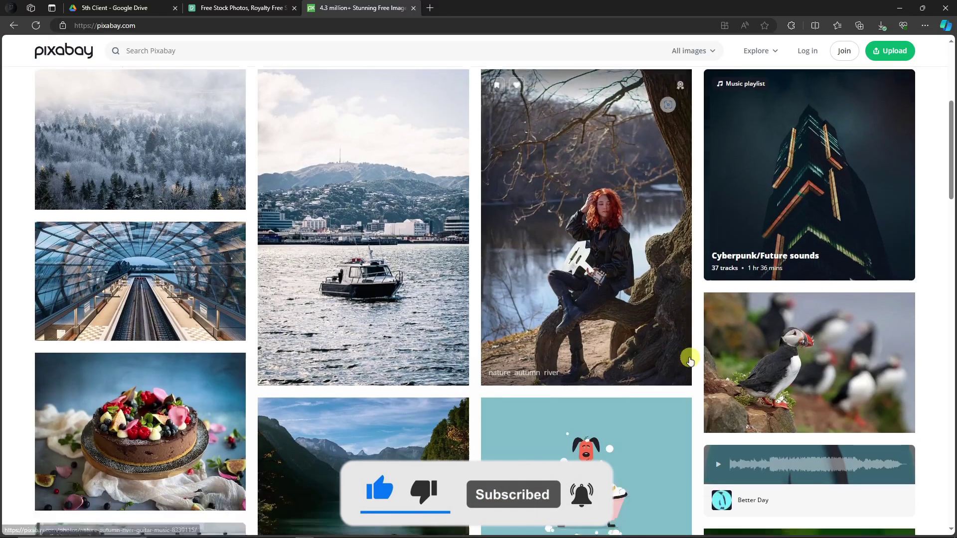